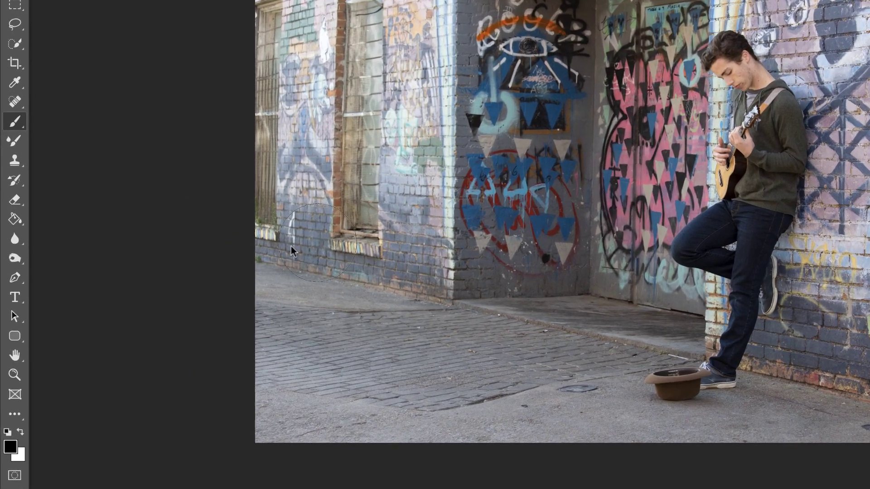
- Try the Burn Tool directly on the left wall and window, then undo the burn
{"action": "key", "text": "o"}
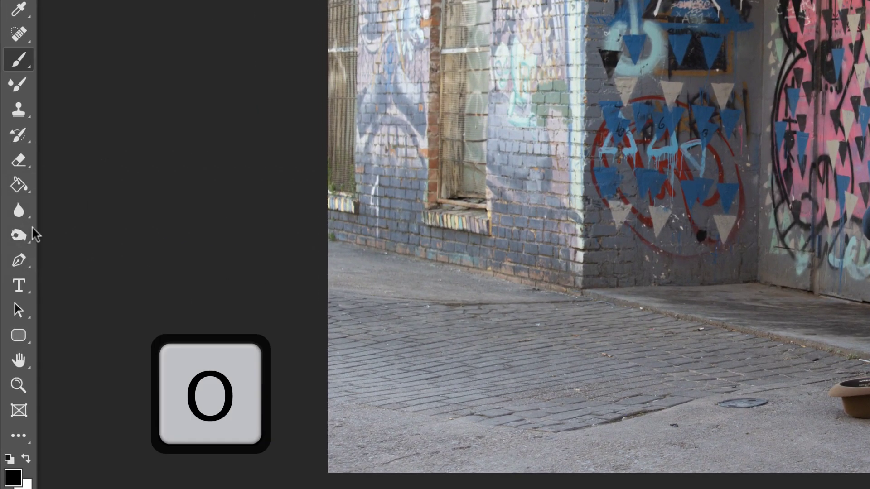
{"action": "left_click", "coordinate": [19, 237]}
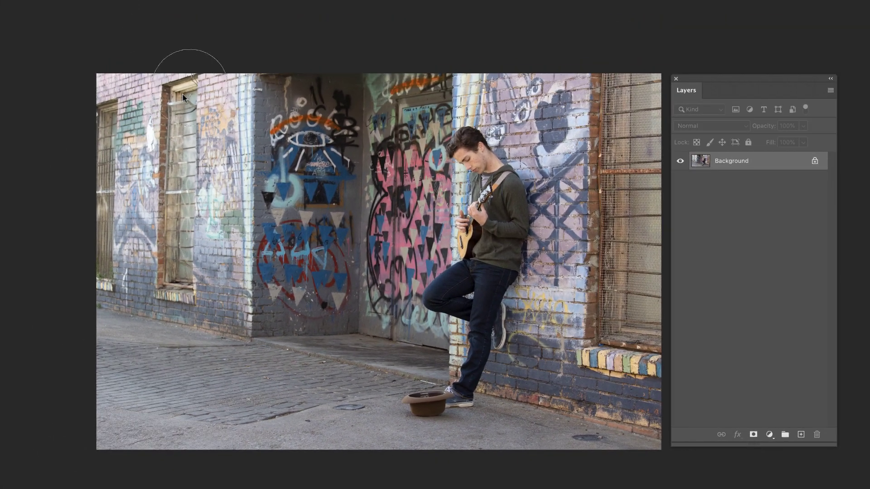
{"action": "mouse_move", "coordinate": [134, 218]}
{"action": "left_mouse_down"}
{"action": "mouse_move", "coordinate": [266, 86]}
{"action": "mouse_move", "coordinate": [141, 262]}
{"action": "mouse_move", "coordinate": [253, 150]}
{"action": "mouse_move", "coordinate": [137, 298]}
{"action": "mouse_move", "coordinate": [190, 191]}
{"action": "mouse_move", "coordinate": [104, 188]}
{"action": "mouse_move", "coordinate": [121, 155]}
{"action": "mouse_move", "coordinate": [309, 94]}
{"action": "mouse_move", "coordinate": [140, 106]}
{"action": "mouse_move", "coordinate": [164, 109]}
{"action": "mouse_move", "coordinate": [183, 72]}
{"action": "mouse_move", "coordinate": [179, 354]}
{"action": "mouse_move", "coordinate": [148, 343]}
{"action": "mouse_move", "coordinate": [149, 439]}
{"action": "mouse_move", "coordinate": [102, 344]}
{"action": "mouse_move", "coordinate": [172, 139]}
{"action": "mouse_move", "coordinate": [229, 292]}
{"action": "mouse_move", "coordinate": [267, 101]}
{"action": "mouse_move", "coordinate": [188, 130]}
{"action": "mouse_move", "coordinate": [103, 124]}
{"action": "mouse_move", "coordinate": [138, 75]}
{"action": "mouse_move", "coordinate": [97, 104]}
{"action": "mouse_move", "coordinate": [133, 142]}
{"action": "mouse_move", "coordinate": [228, 92]}
{"action": "mouse_move", "coordinate": [170, 153]}
{"action": "mouse_move", "coordinate": [129, 345]}
{"action": "mouse_move", "coordinate": [142, 397]}
{"action": "mouse_move", "coordinate": [117, 392]}
{"action": "mouse_move", "coordinate": [104, 434]}
{"action": "mouse_move", "coordinate": [301, 462]}
{"action": "mouse_move", "coordinate": [269, 430]}
{"action": "mouse_move", "coordinate": [340, 450]}
{"action": "mouse_move", "coordinate": [585, 451]}
{"action": "mouse_move", "coordinate": [621, 473]}
{"action": "left_mouse_up"}
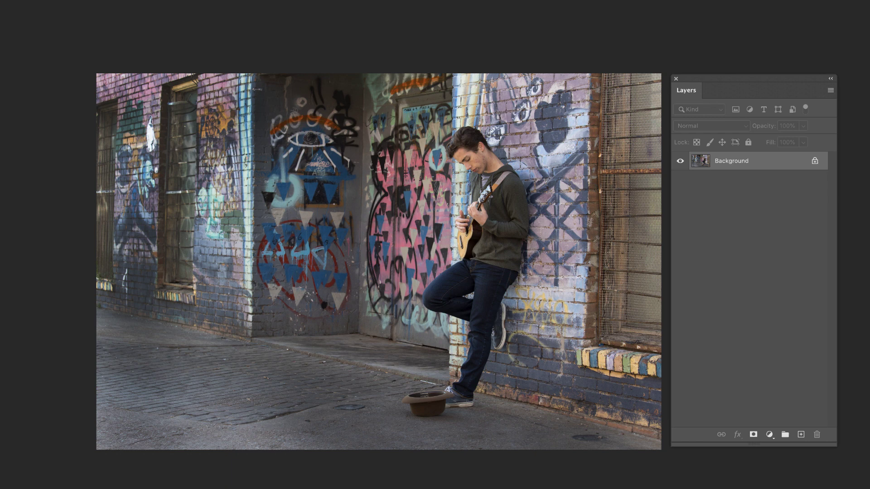
{"action": "key", "text": "ctrl+z"}
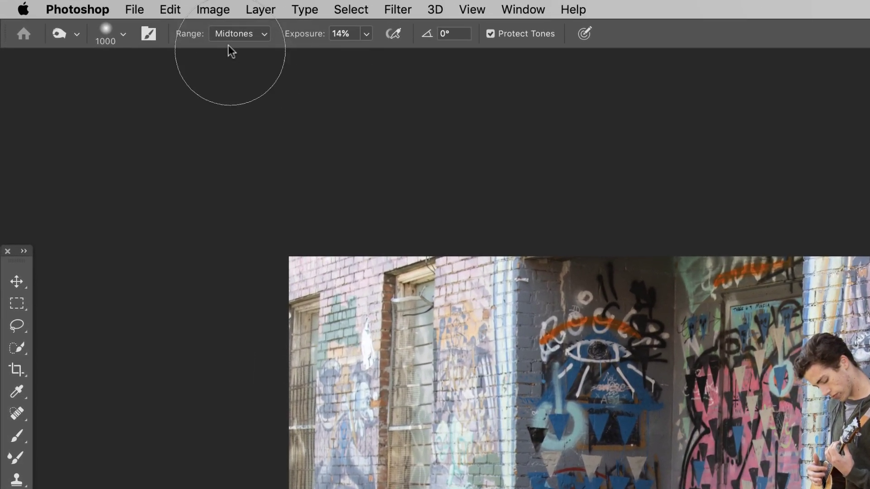
- Create a new layer named DodgeBurn with the Soft Light blend mode
{"action": "left_click", "coordinate": [259, 10]}
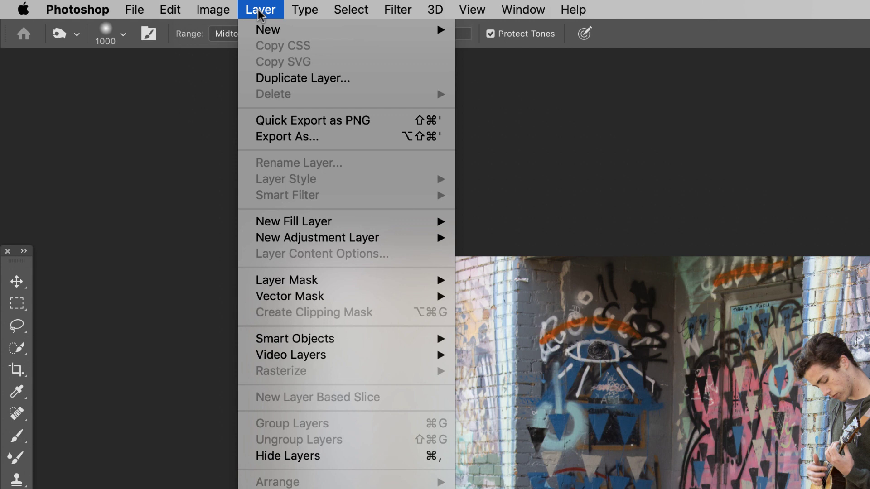
{"action": "mouse_move", "coordinate": [273, 30]}
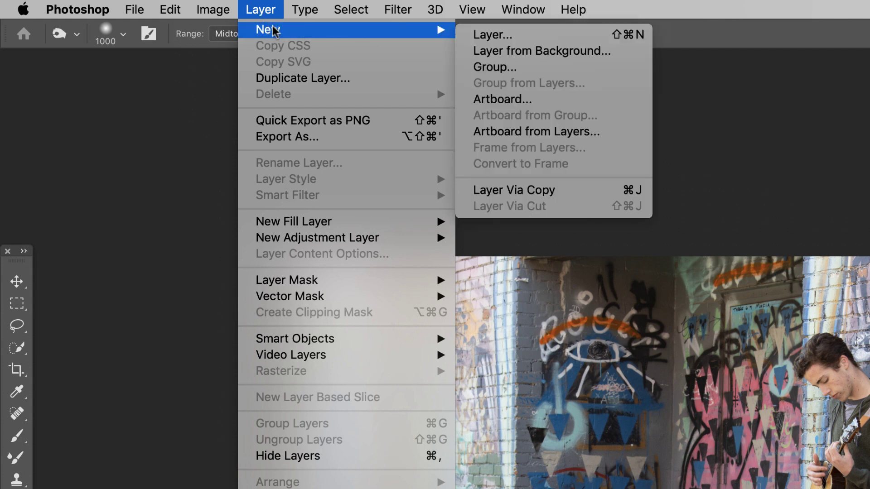
{"action": "left_click", "coordinate": [491, 39]}
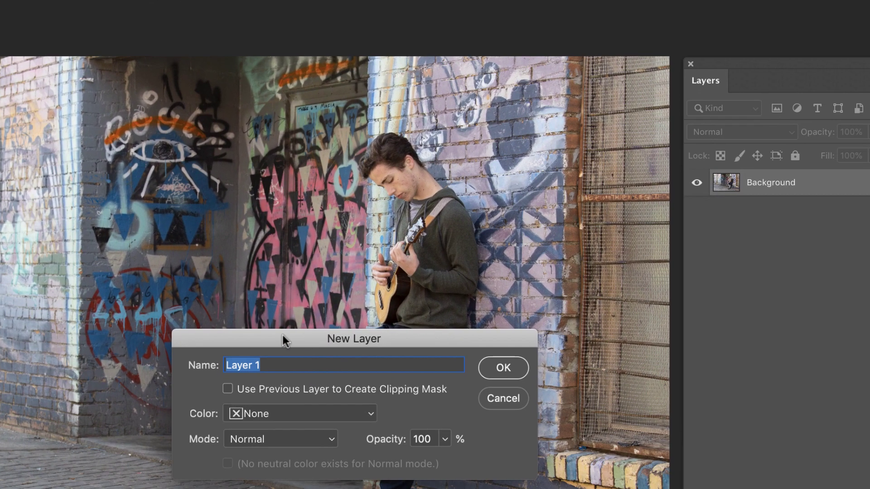
{"action": "left_click_drag", "start_coordinate": [282, 335], "coordinate": [267, 92]}
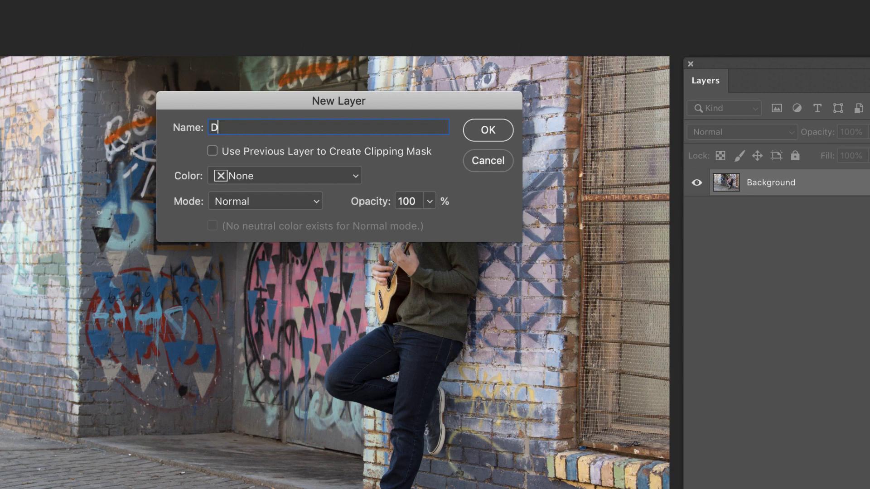
{"action": "type", "text": "DodgeBurn"}
{"action": "left_click", "coordinate": [295, 202]}
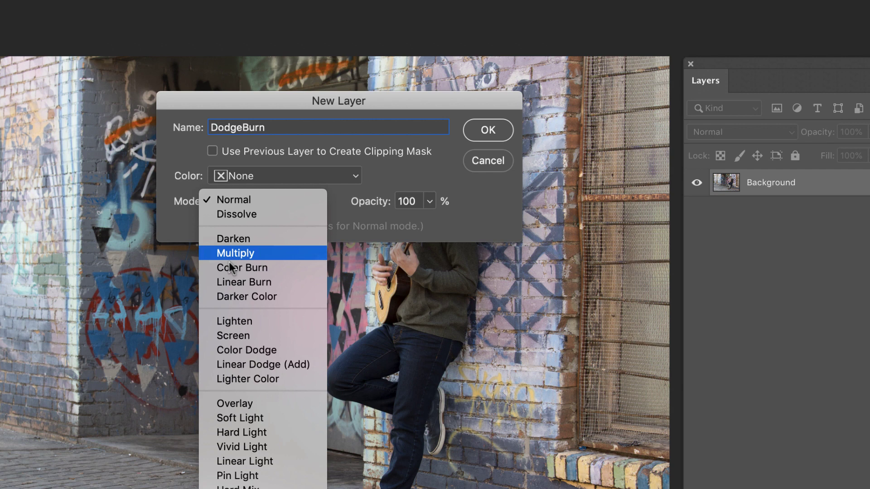
{"action": "left_click", "coordinate": [241, 414]}
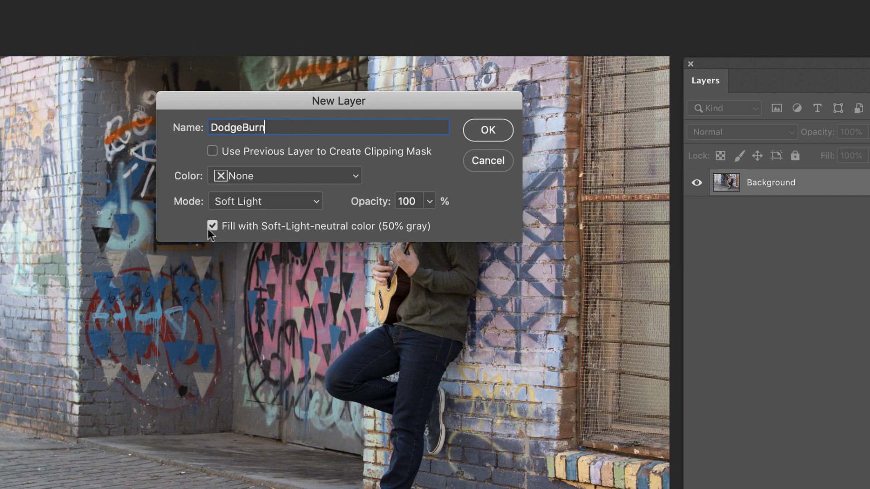
{"action": "left_click", "coordinate": [487, 131]}
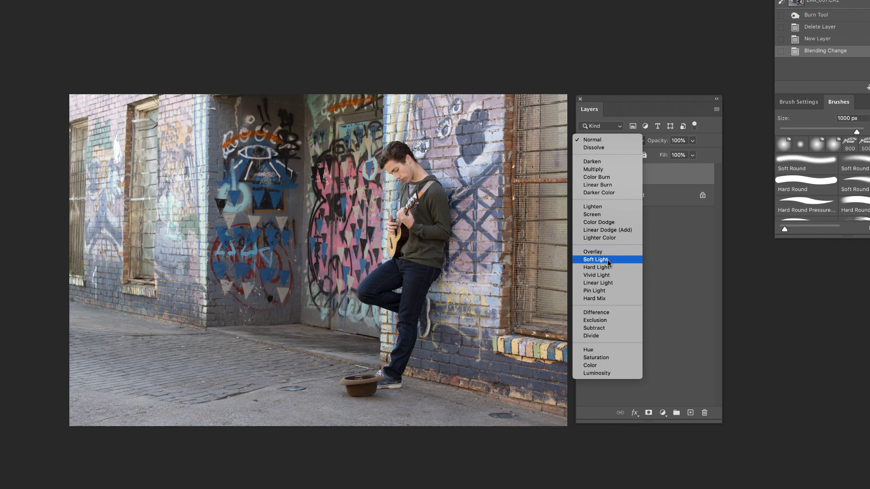
- Set the DodgeBurn layer's blend mode to Soft Light and switch to the toning tools
{"action": "left_click", "coordinate": [604, 260]}
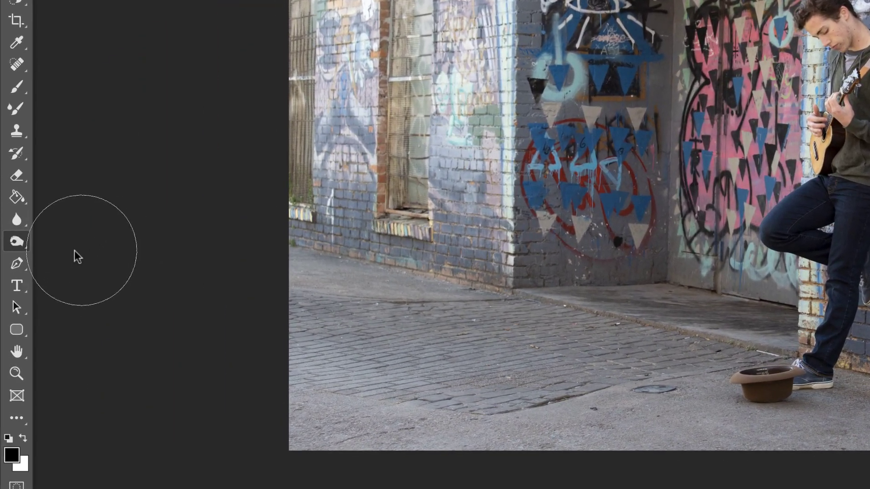
{"action": "key", "text": "o"}
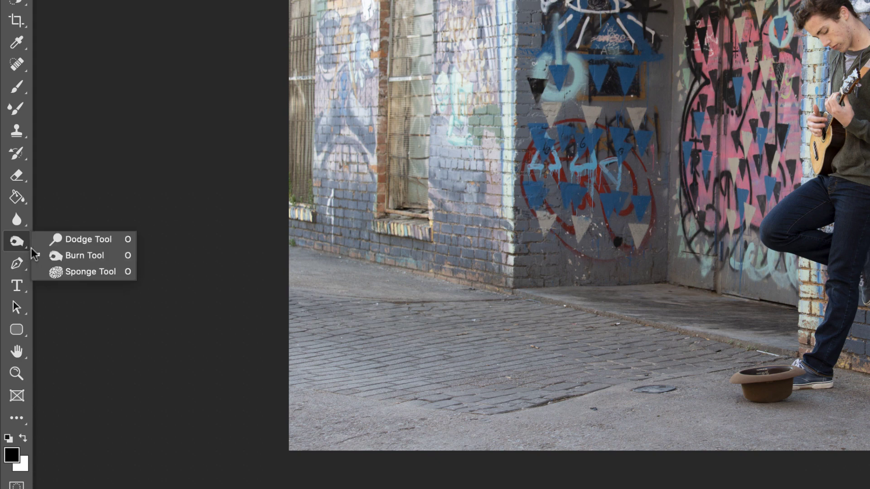
- Burn the upper-left wall and the bottom pavement with the Burn Tool at 18% exposure
{"action": "left_click", "coordinate": [78, 259]}
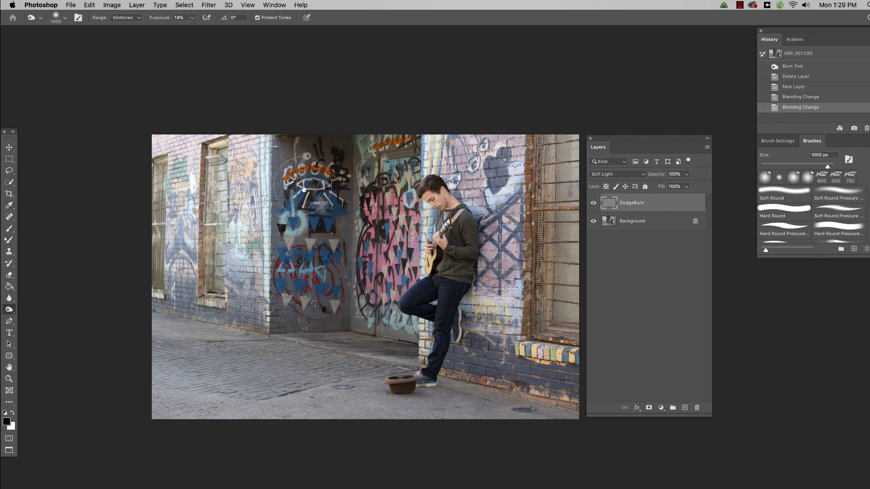
{"action": "mouse_move", "coordinate": [167, 166]}
{"action": "left_mouse_down"}
{"action": "mouse_move", "coordinate": [193, 160]}
{"action": "mouse_move", "coordinate": [172, 216]}
{"action": "mouse_move", "coordinate": [179, 222]}
{"action": "mouse_move", "coordinate": [240, 181]}
{"action": "mouse_move", "coordinate": [245, 206]}
{"action": "mouse_move", "coordinate": [229, 209]}
{"action": "left_mouse_up"}
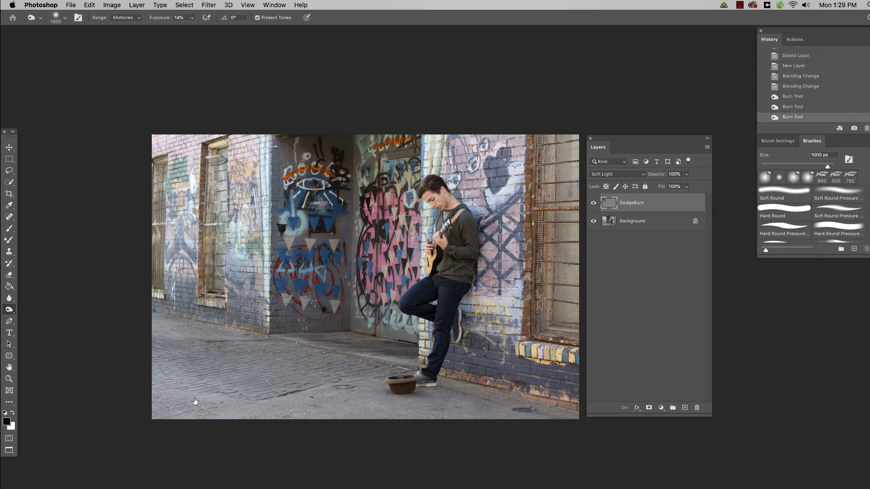
{"action": "mouse_move", "coordinate": [194, 402]}
{"action": "left_mouse_down"}
{"action": "mouse_move", "coordinate": [181, 429]}
{"action": "mouse_move", "coordinate": [227, 394]}
{"action": "mouse_move", "coordinate": [254, 399]}
{"action": "left_mouse_up"}
{"action": "mouse_move", "coordinate": [344, 421]}
{"action": "left_mouse_down"}
{"action": "mouse_move", "coordinate": [212, 365]}
{"action": "mouse_move", "coordinate": [223, 359]}
{"action": "left_mouse_up"}
{"action": "mouse_move", "coordinate": [409, 423]}
{"action": "left_mouse_down"}
{"action": "mouse_move", "coordinate": [313, 416]}
{"action": "mouse_move", "coordinate": [252, 422]}
{"action": "left_mouse_up"}
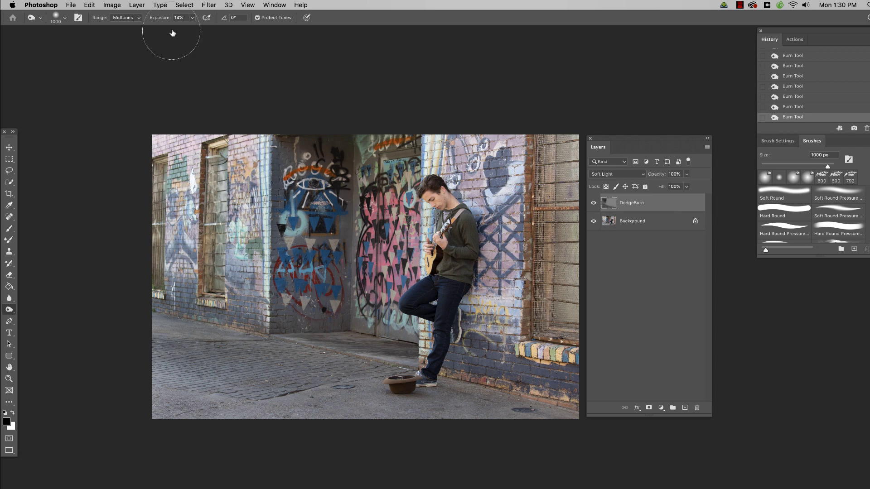
{"action": "left_click", "coordinate": [191, 18]}
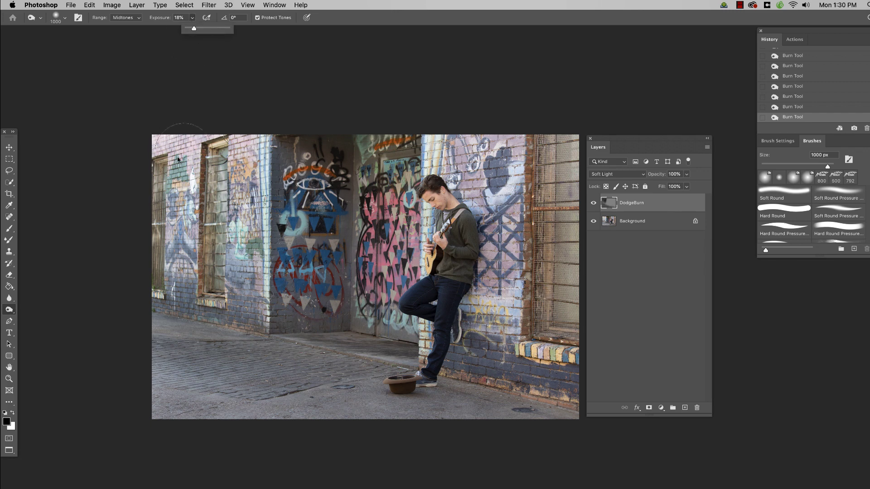
{"action": "left_click", "coordinate": [164, 141]}
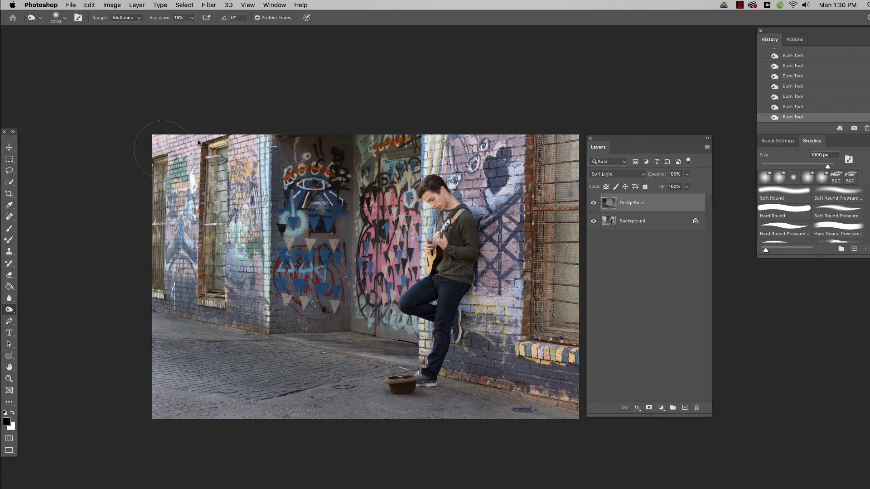
- Toggle the DodgeBurn layer's visibility several times to compare before and after
{"action": "left_click", "coordinate": [595, 205]}
{"action": "left_click", "coordinate": [594, 205]}
{"action": "left_click", "coordinate": [595, 205]}
{"action": "left_click", "coordinate": [594, 205]}
{"action": "left_click", "coordinate": [595, 205]}
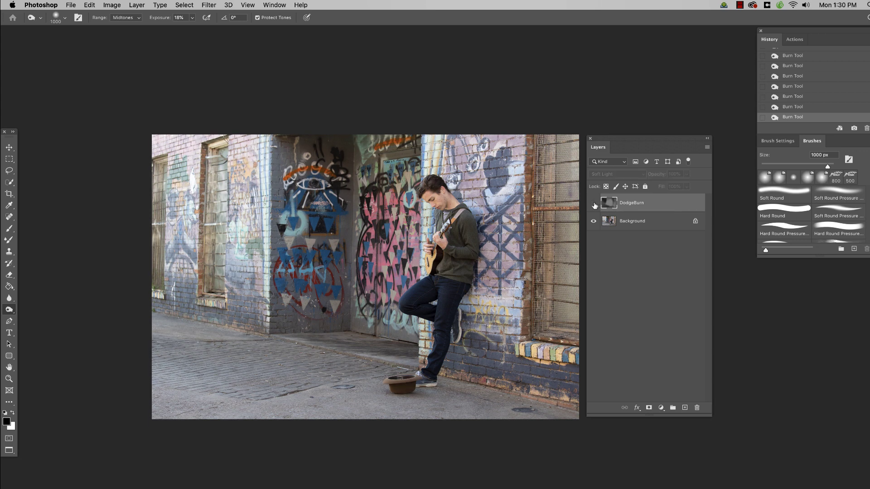
{"action": "left_click", "coordinate": [594, 204]}
{"action": "left_click", "coordinate": [594, 206]}
{"action": "left_click", "coordinate": [594, 205]}
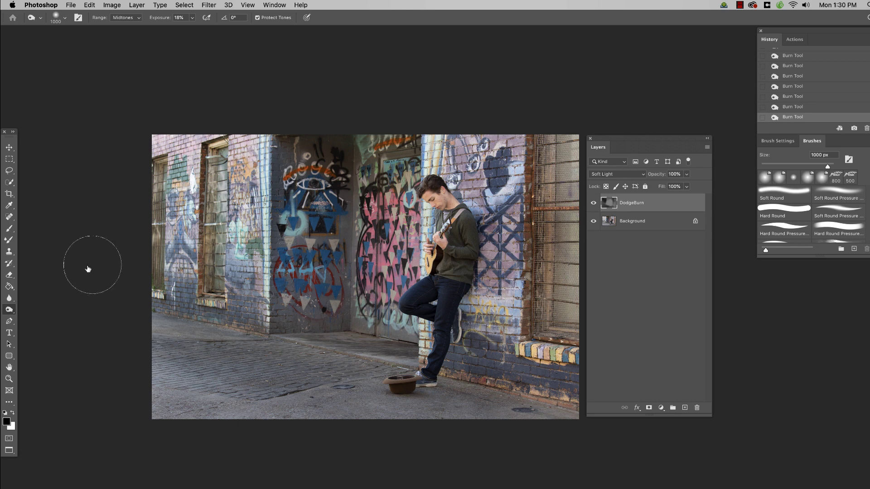
- Dodge the guitarist's face, chest and shoulder with a 150 px Dodge Tool brush
{"action": "right_click", "coordinate": [13, 316]}
{"action": "left_click", "coordinate": [42, 309]}
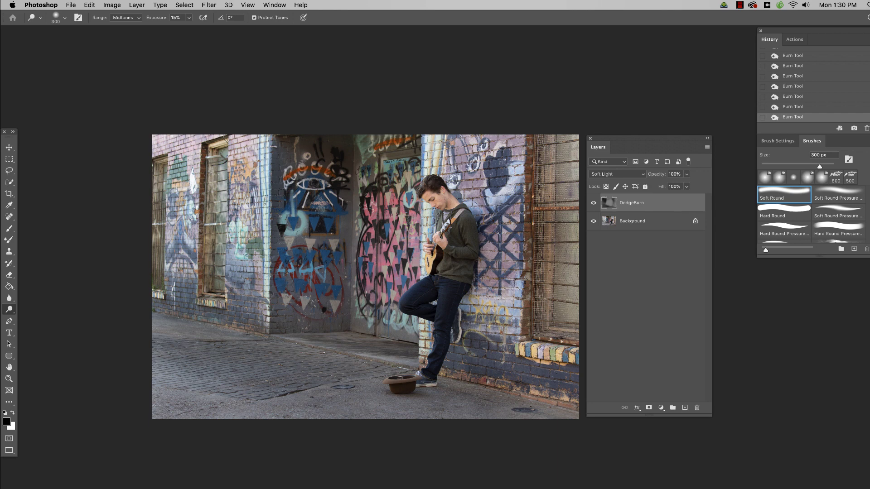
{"action": "key", "text": "bracketleft"}
{"action": "key", "text": "bracketleft"}
{"action": "key", "text": "bracketleft"}
{"action": "key", "text": "bracketleft"}
{"action": "mouse_move", "coordinate": [433, 199]}
{"action": "left_mouse_down"}
{"action": "mouse_move", "coordinate": [428, 267]}
{"action": "mouse_move", "coordinate": [433, 238]}
{"action": "mouse_move", "coordinate": [430, 258]}
{"action": "left_mouse_up"}
{"action": "left_click_drag", "start_coordinate": [434, 218], "coordinate": [447, 233]}
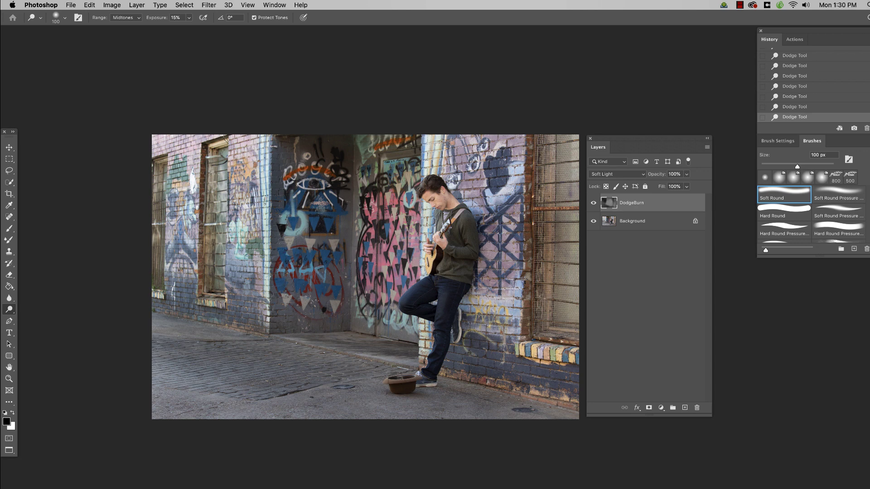
{"action": "key", "text": "bracketright"}
{"action": "key", "text": "bracketright"}
{"action": "key", "text": "bracketright"}
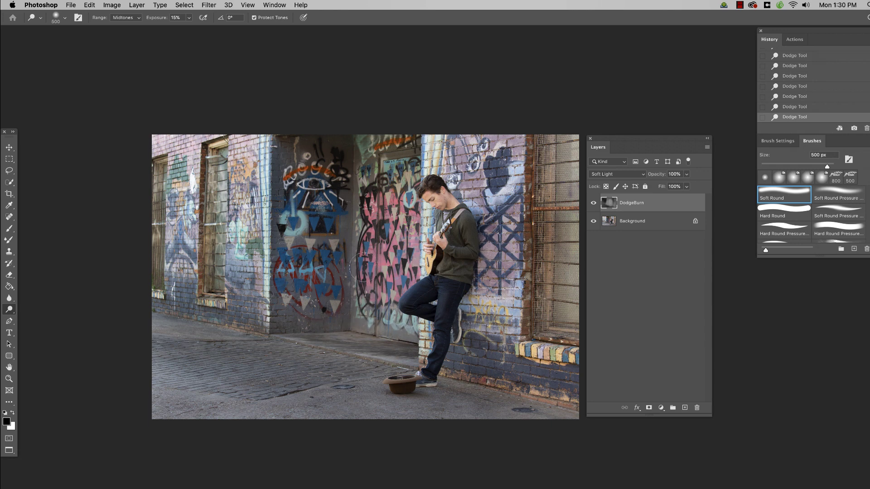
{"action": "key", "text": "bracketleft"}
{"action": "key", "text": "bracketleft"}
{"action": "key", "text": "bracketleft"}
{"action": "key", "text": "bracketleft"}
{"action": "key", "text": "bracketleft"}
{"action": "key", "text": "bracketleft"}
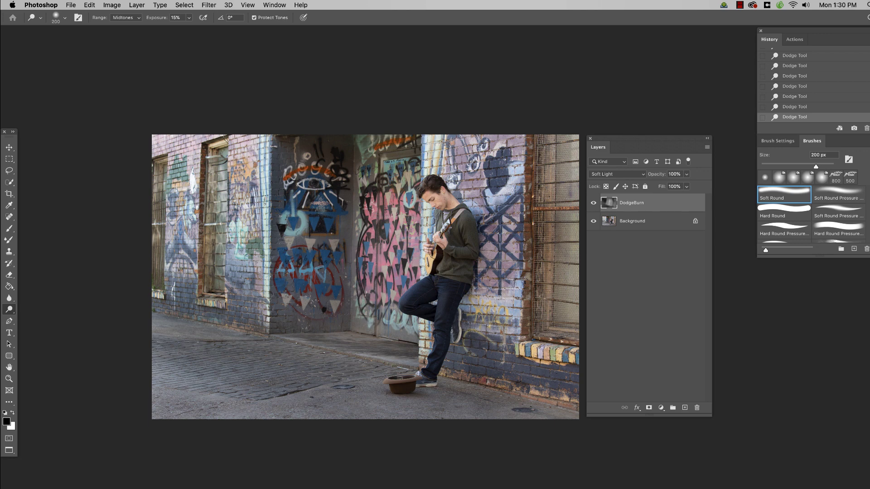
- Toggle the DodgeBurn layer's visibility several times to compare the dodging
{"action": "left_click", "coordinate": [593, 203]}
{"action": "left_click", "coordinate": [593, 203]}
{"action": "left_click", "coordinate": [593, 204]}
{"action": "left_click", "coordinate": [593, 204]}
{"action": "left_click", "coordinate": [592, 204]}
{"action": "left_click", "coordinate": [592, 204]}
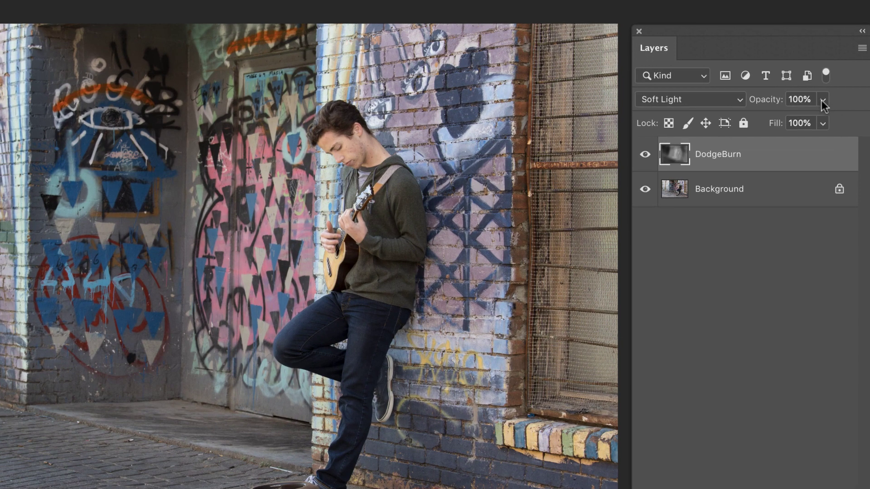
- Lower the DodgeBurn layer's opacity to about 51% and compare it on and off
{"action": "left_click", "coordinate": [823, 99]}
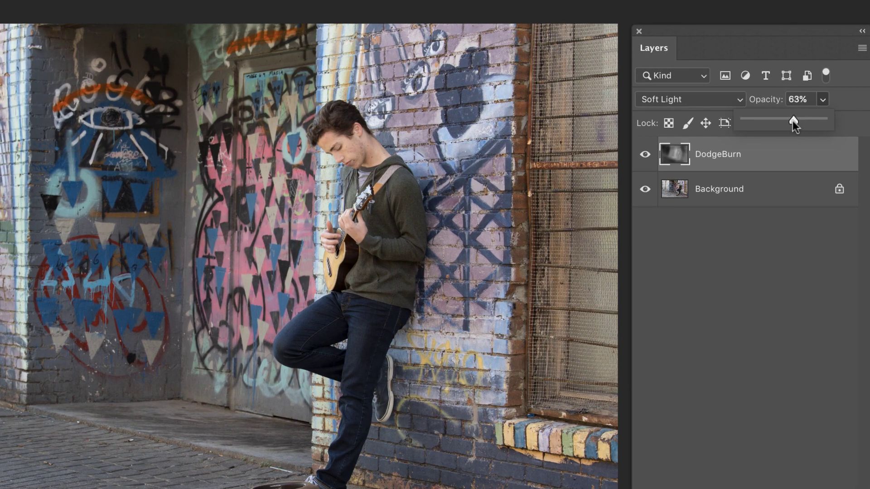
{"action": "mouse_move", "coordinate": [790, 120]}
{"action": "left_mouse_down"}
{"action": "mouse_move", "coordinate": [774, 120]}
{"action": "mouse_move", "coordinate": [805, 120]}
{"action": "left_mouse_up"}
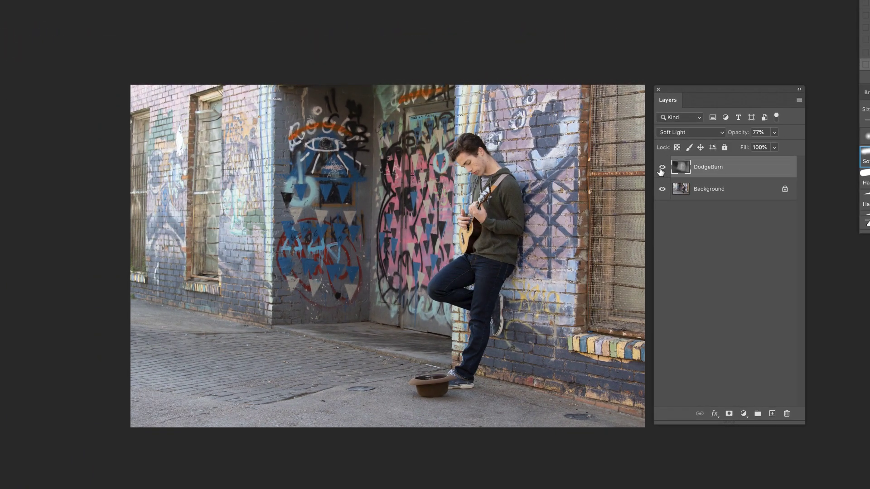
{"action": "left_click", "coordinate": [662, 168]}
{"action": "left_click", "coordinate": [662, 168]}
{"action": "left_click", "coordinate": [661, 168]}
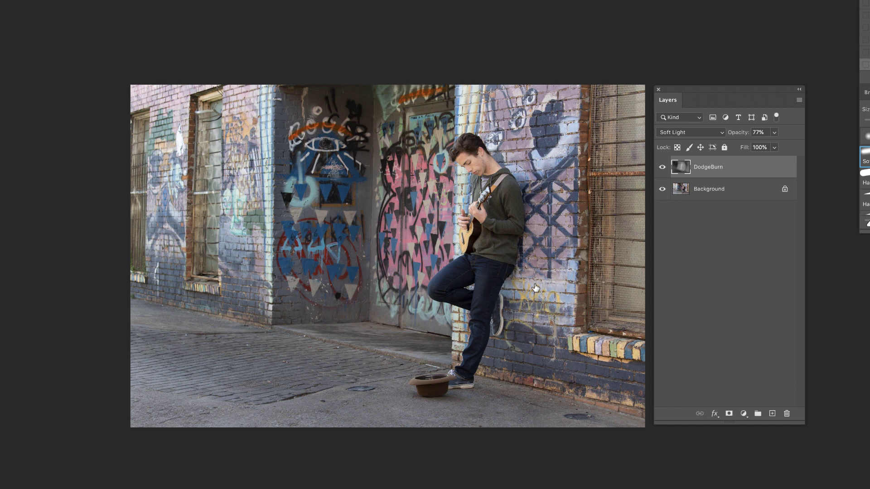
- Compare the layer on and off once more, then raise its opacity to 100%
{"action": "left_click", "coordinate": [663, 168]}
{"action": "left_click", "coordinate": [663, 169]}
{"action": "left_click", "coordinate": [775, 133]}
{"action": "left_click_drag", "start_coordinate": [775, 146], "coordinate": [789, 147]}
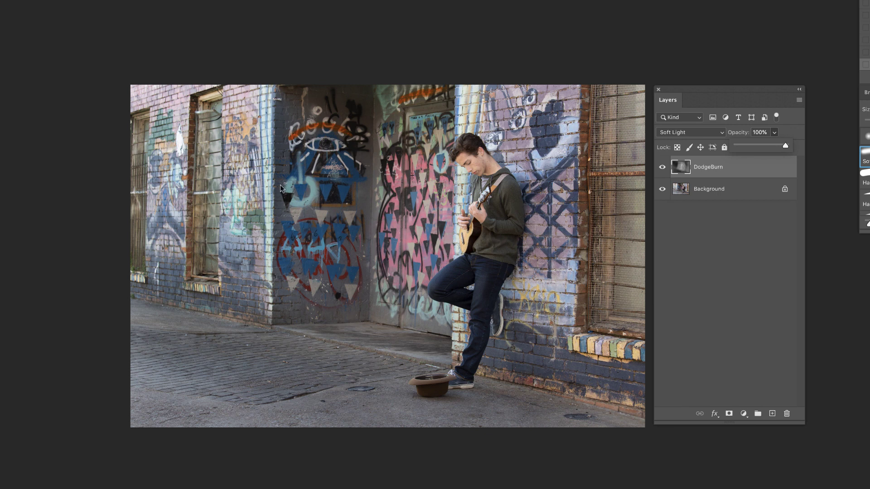
- Create a new Soft Light layer named Burn, filled with 50% gray
{"action": "left_click", "coordinate": [719, 238]}
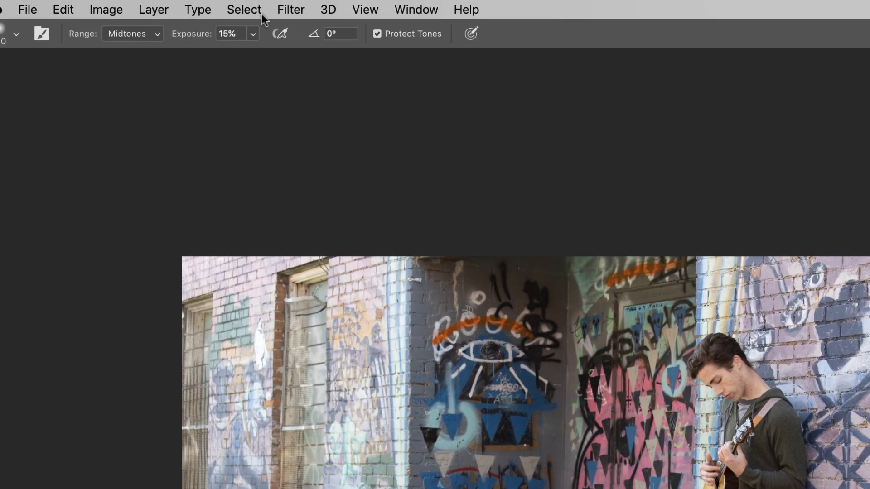
{"action": "left_click", "coordinate": [156, 10]}
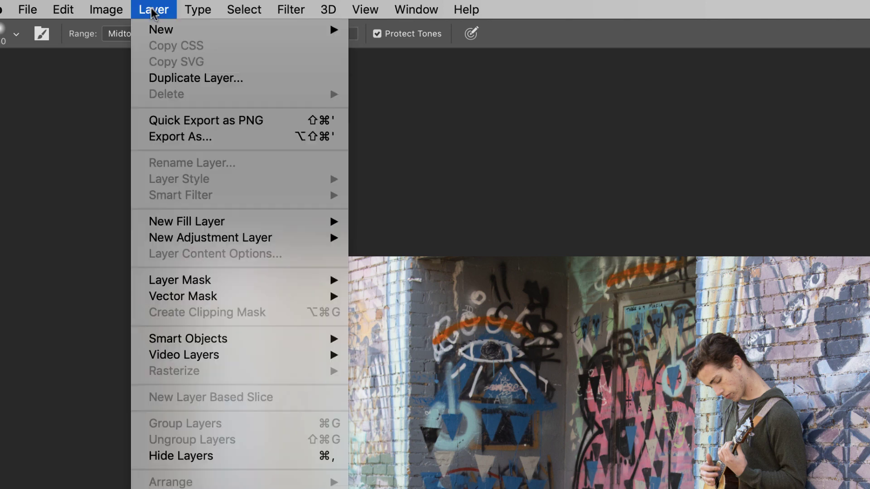
{"action": "mouse_move", "coordinate": [336, 37]}
{"action": "left_click", "coordinate": [391, 35]}
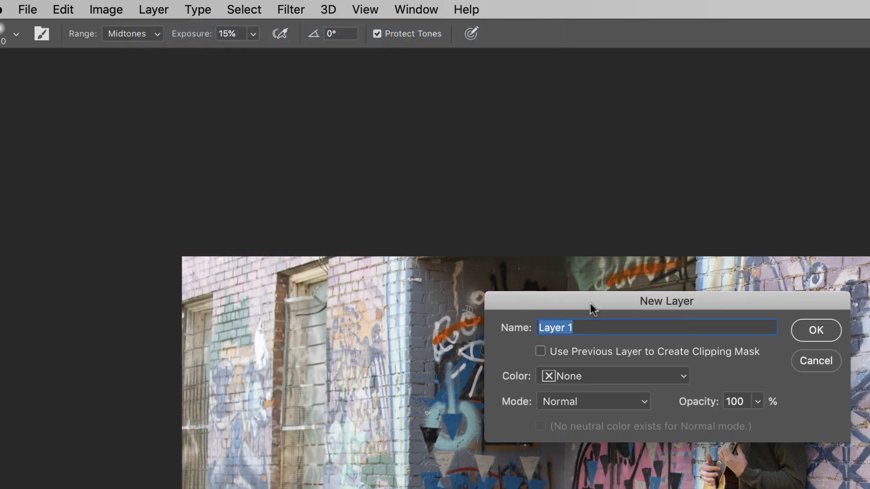
{"action": "type", "text": "Burn"}
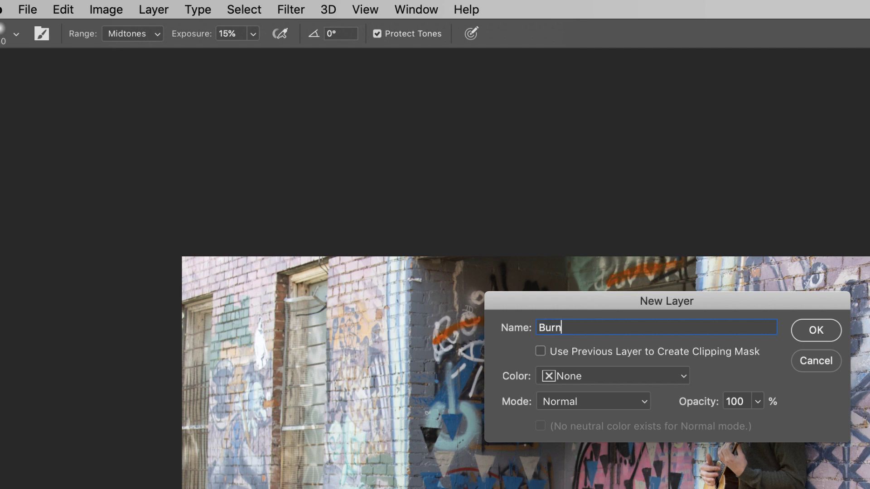
{"action": "left_click", "coordinate": [591, 402]}
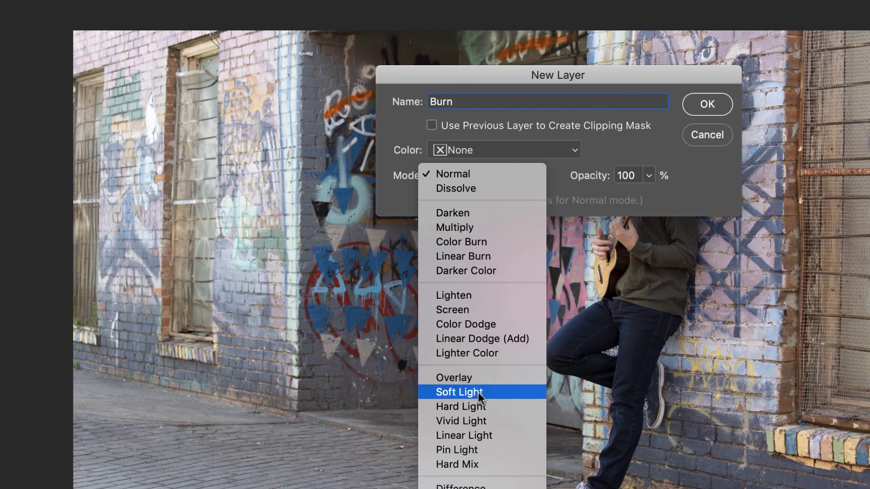
{"action": "left_click", "coordinate": [478, 393]}
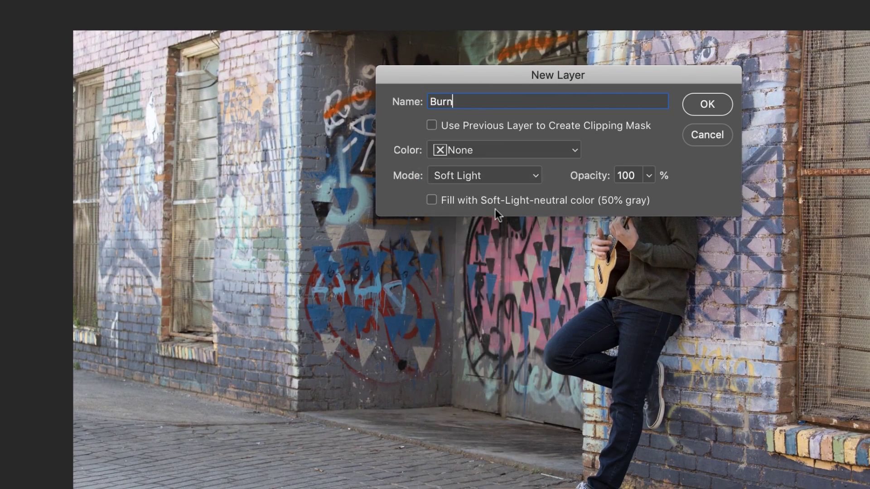
{"action": "left_click", "coordinate": [431, 200]}
{"action": "left_click", "coordinate": [707, 105]}
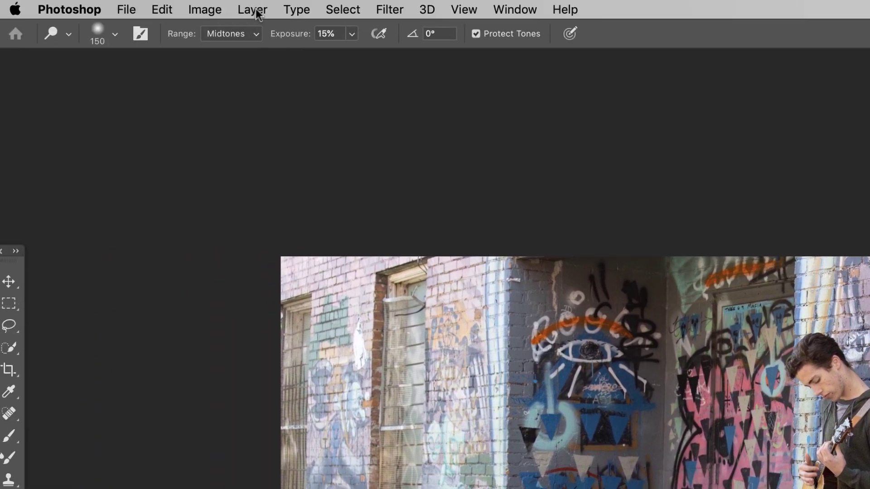
{"action": "left_click", "coordinate": [230, 0]}
- Create a Soft Light 50% gray layer named Dodge, then select the Burn layer
{"action": "mouse_move", "coordinate": [237, 5]}
{"action": "left_click", "coordinate": [476, 10]}
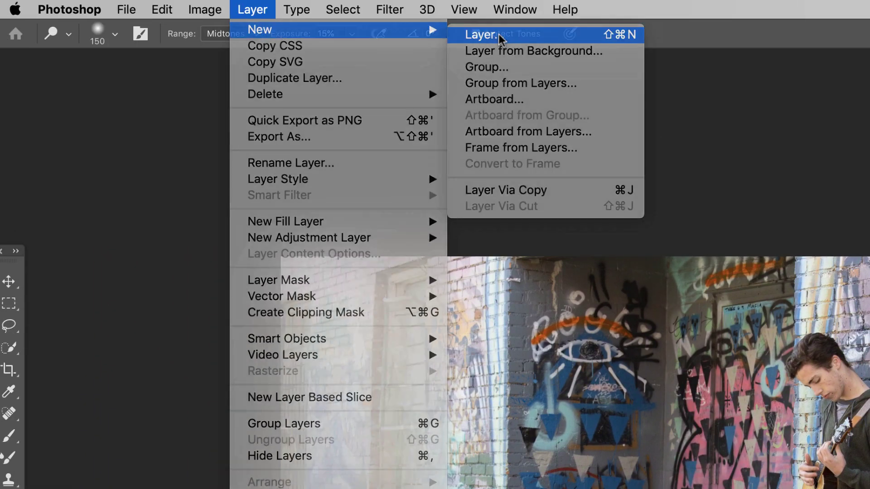
{"action": "type", "text": "D"}
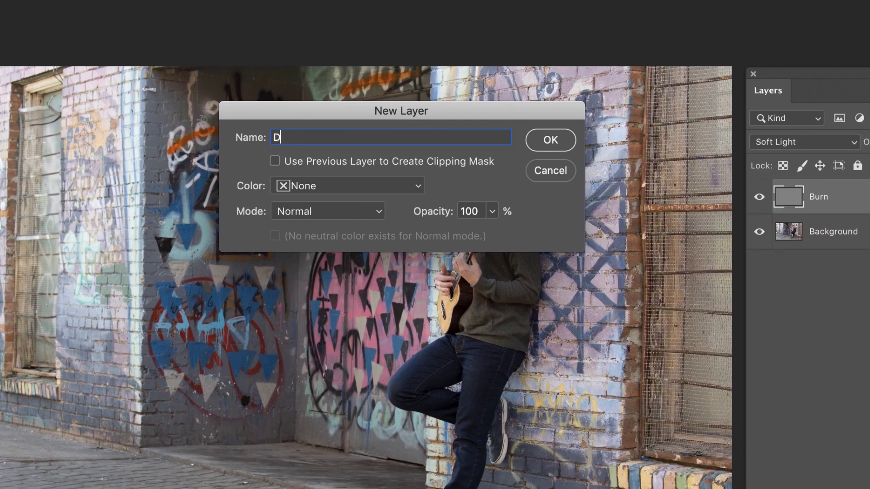
{"action": "type", "text": "odge"}
{"action": "left_click_drag", "start_coordinate": [362, 211], "coordinate": [325, 317]}
{"action": "left_click", "coordinate": [342, 217]}
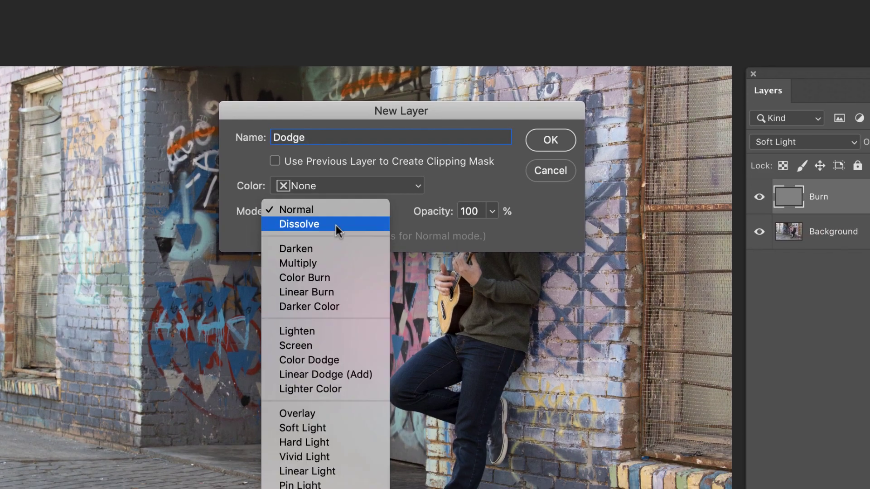
{"action": "left_click", "coordinate": [315, 426]}
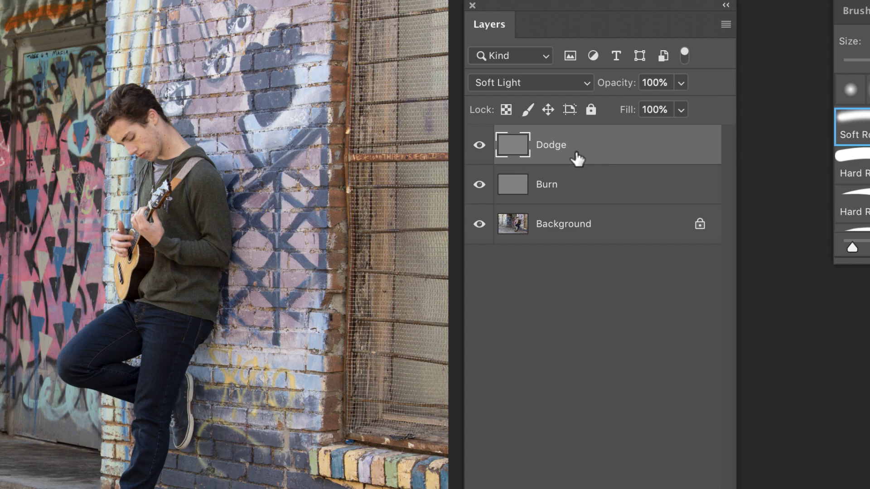
{"action": "left_click", "coordinate": [562, 184]}
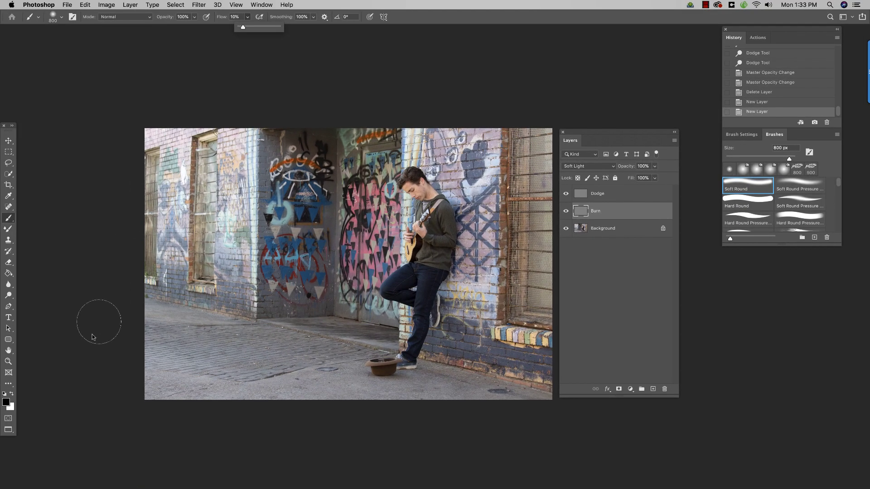
- Keep black as the foreground painting colour in the Color Picker
{"action": "left_click", "coordinate": [6, 402]}
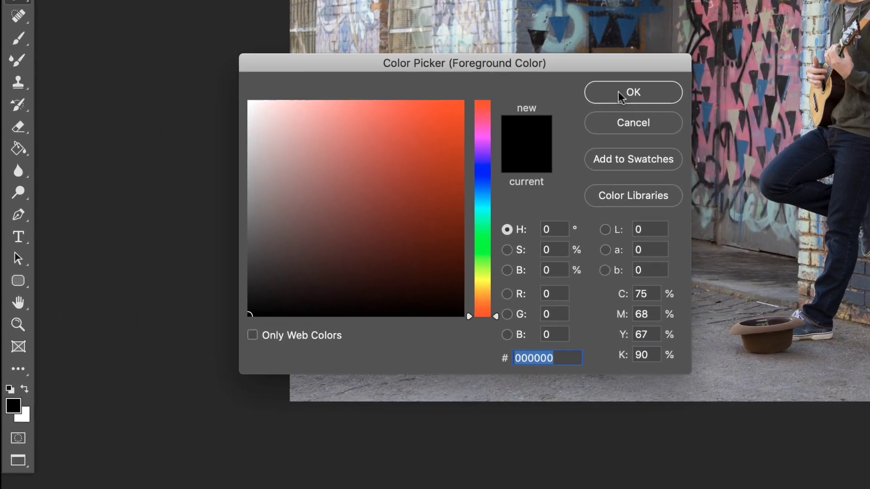
{"action": "left_click", "coordinate": [619, 95]}
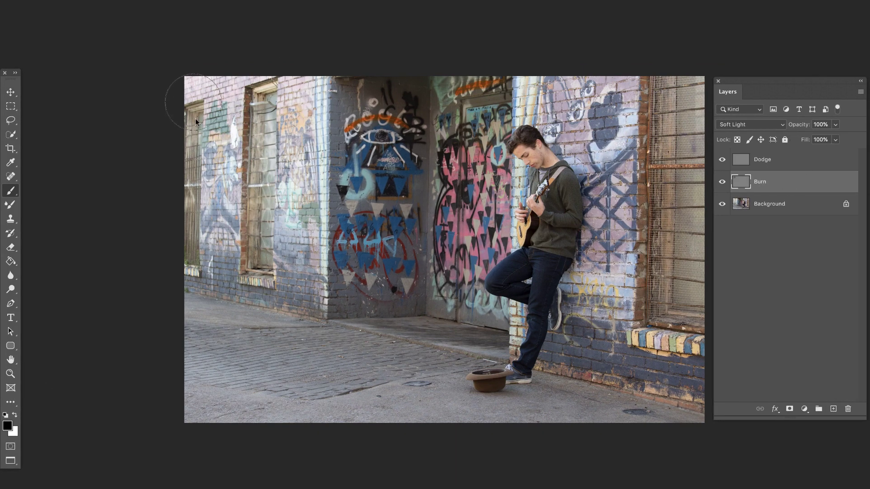
- Brush black across the wall around the left window and the graffiti
{"action": "mouse_move", "coordinate": [279, 161]}
{"action": "left_mouse_down"}
{"action": "mouse_move", "coordinate": [243, 219]}
{"action": "mouse_move", "coordinate": [332, 122]}
{"action": "mouse_move", "coordinate": [303, 292]}
{"action": "mouse_move", "coordinate": [276, 280]}
{"action": "mouse_move", "coordinate": [335, 87]}
{"action": "mouse_move", "coordinate": [267, 292]}
{"action": "mouse_move", "coordinate": [328, 96]}
{"action": "mouse_move", "coordinate": [282, 100]}
{"action": "mouse_move", "coordinate": [207, 156]}
{"action": "mouse_move", "coordinate": [209, 204]}
{"action": "mouse_move", "coordinate": [182, 180]}
{"action": "mouse_move", "coordinate": [187, 97]}
{"action": "mouse_move", "coordinate": [203, 114]}
{"action": "mouse_move", "coordinate": [227, 377]}
{"action": "mouse_move", "coordinate": [251, 421]}
{"action": "mouse_move", "coordinate": [218, 389]}
{"action": "mouse_move", "coordinate": [196, 423]}
{"action": "mouse_move", "coordinate": [215, 397]}
{"action": "mouse_move", "coordinate": [315, 410]}
{"action": "mouse_move", "coordinate": [358, 399]}
{"action": "mouse_move", "coordinate": [232, 316]}
{"action": "mouse_move", "coordinate": [382, 369]}
{"action": "mouse_move", "coordinate": [645, 415]}
{"action": "mouse_move", "coordinate": [310, 401]}
{"action": "mouse_move", "coordinate": [257, 411]}
{"action": "mouse_move", "coordinate": [161, 409]}
{"action": "mouse_move", "coordinate": [142, 420]}
{"action": "mouse_move", "coordinate": [169, 294]}
{"action": "mouse_move", "coordinate": [213, 297]}
{"action": "mouse_move", "coordinate": [280, 343]}
{"action": "mouse_move", "coordinate": [281, 184]}
{"action": "mouse_move", "coordinate": [303, 202]}
{"action": "mouse_move", "coordinate": [325, 108]}
{"action": "mouse_move", "coordinate": [302, 107]}
{"action": "mouse_move", "coordinate": [189, 245]}
{"action": "mouse_move", "coordinate": [163, 168]}
{"action": "mouse_move", "coordinate": [334, 69]}
{"action": "mouse_move", "coordinate": [550, 72]}
{"action": "mouse_move", "coordinate": [405, 92]}
{"action": "mouse_move", "coordinate": [664, 86]}
{"action": "mouse_move", "coordinate": [705, 182]}
{"action": "mouse_move", "coordinate": [621, 75]}
{"action": "mouse_move", "coordinate": [640, 127]}
{"action": "mouse_move", "coordinate": [616, 153]}
{"action": "mouse_move", "coordinate": [690, 291]}
{"action": "mouse_move", "coordinate": [680, 351]}
{"action": "mouse_move", "coordinate": [678, 75]}
{"action": "mouse_move", "coordinate": [674, 333]}
{"action": "mouse_move", "coordinate": [629, 414]}
{"action": "mouse_move", "coordinate": [677, 389]}
{"action": "mouse_move", "coordinate": [575, 394]}
{"action": "mouse_move", "coordinate": [468, 431]}
{"action": "mouse_move", "coordinate": [397, 410]}
{"action": "mouse_move", "coordinate": [423, 382]}
{"action": "mouse_move", "coordinate": [268, 345]}
{"action": "mouse_move", "coordinate": [210, 319]}
{"action": "mouse_move", "coordinate": [238, 312]}
{"action": "mouse_move", "coordinate": [291, 221]}
{"action": "mouse_move", "coordinate": [290, 240]}
{"action": "mouse_move", "coordinate": [308, 92]}
{"action": "mouse_move", "coordinate": [181, 196]}
{"action": "mouse_move", "coordinate": [215, 100]}
{"action": "mouse_move", "coordinate": [202, 92]}
{"action": "mouse_move", "coordinate": [178, 126]}
{"action": "mouse_move", "coordinate": [186, 94]}
{"action": "mouse_move", "coordinate": [257, 67]}
{"action": "mouse_move", "coordinate": [236, 65]}
{"action": "mouse_move", "coordinate": [306, 80]}
{"action": "mouse_move", "coordinate": [334, 344]}
{"action": "mouse_move", "coordinate": [256, 42]}
{"action": "mouse_move", "coordinate": [205, 353]}
{"action": "mouse_move", "coordinate": [321, 428]}
{"action": "mouse_move", "coordinate": [501, 406]}
{"action": "left_mouse_up"}
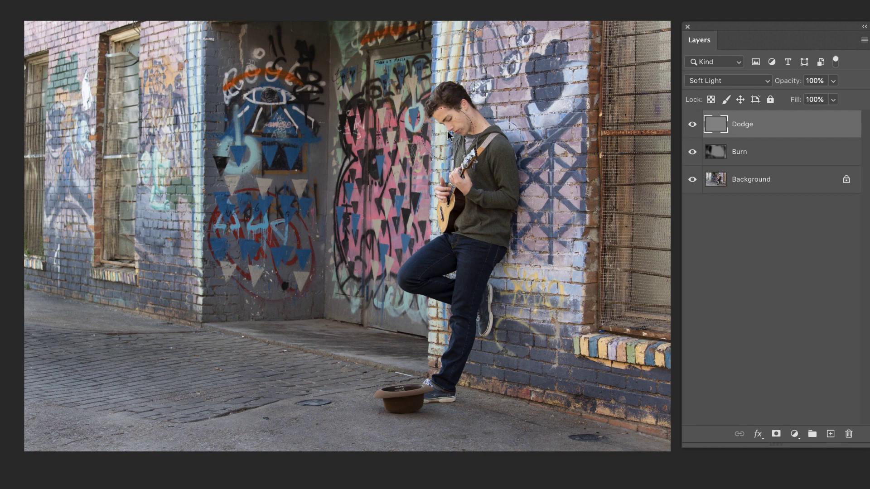
- Paint a short white stroke over the guitarist's jaw and neck
{"action": "left_click_drag", "start_coordinate": [447, 134], "coordinate": [451, 129]}
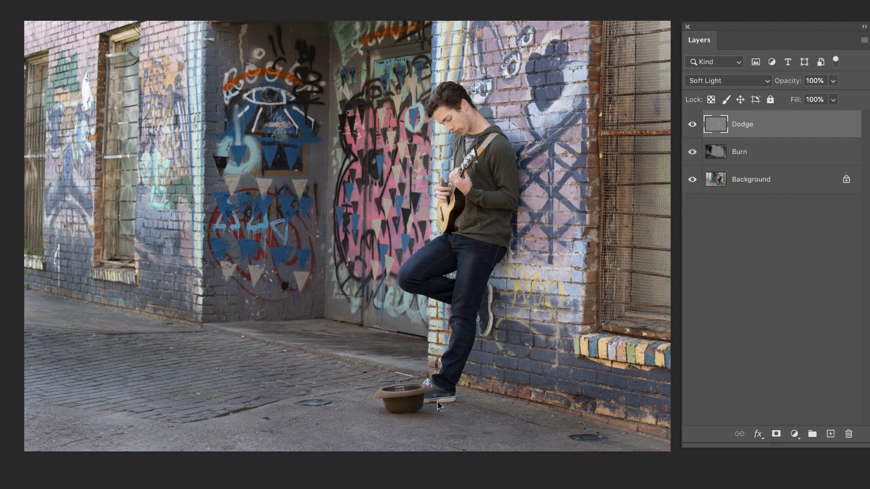
- Toggle the Dodge layer off and on repeatedly to judge its lightening effect
{"action": "left_click", "coordinate": [692, 124]}
{"action": "left_click", "coordinate": [690, 127]}
{"action": "left_click", "coordinate": [688, 129]}
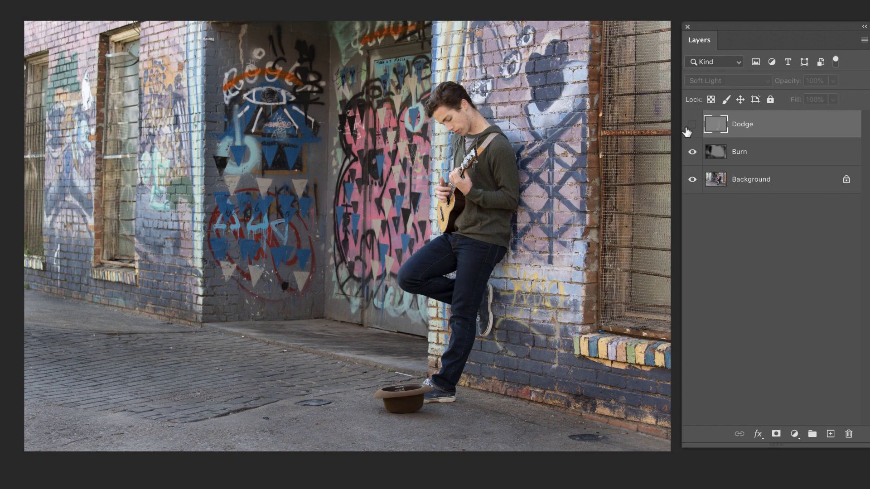
{"action": "left_click", "coordinate": [688, 129]}
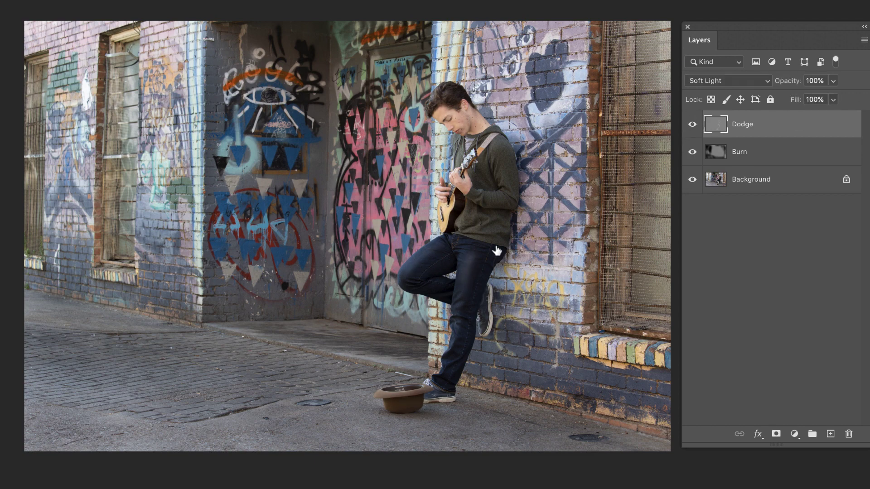
{"action": "left_click", "coordinate": [695, 127]}
{"action": "left_click", "coordinate": [696, 127]}
- Lower the Dodge layer's opacity to 61%, then compare the Dodge and Burn layers on and off
{"action": "left_click", "coordinate": [832, 81]}
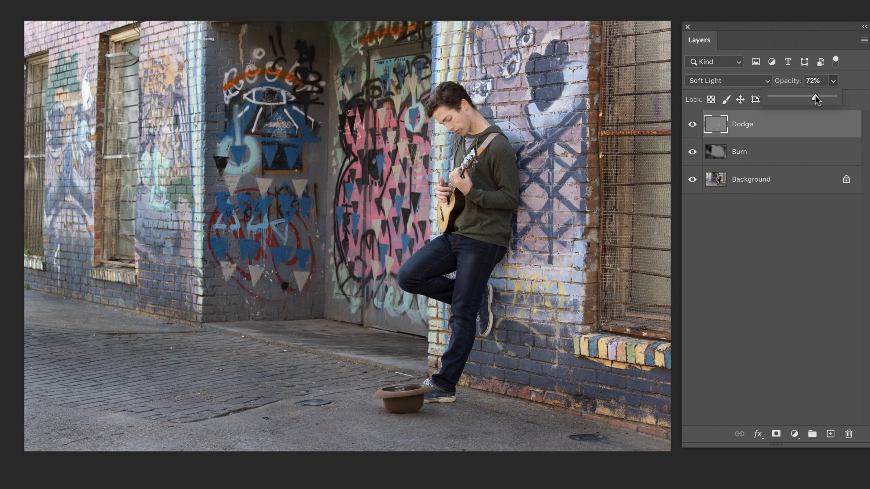
{"action": "left_click", "coordinate": [693, 124]}
{"action": "left_click", "coordinate": [693, 125]}
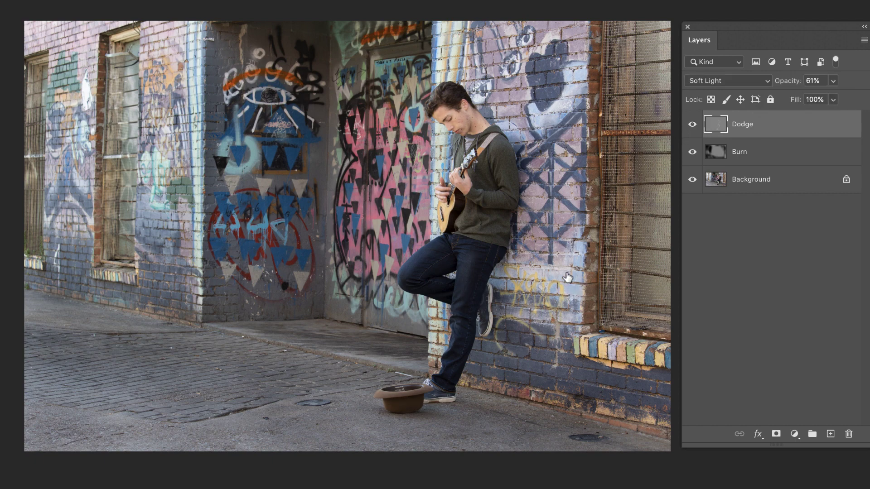
{"action": "left_click", "coordinate": [693, 124]}
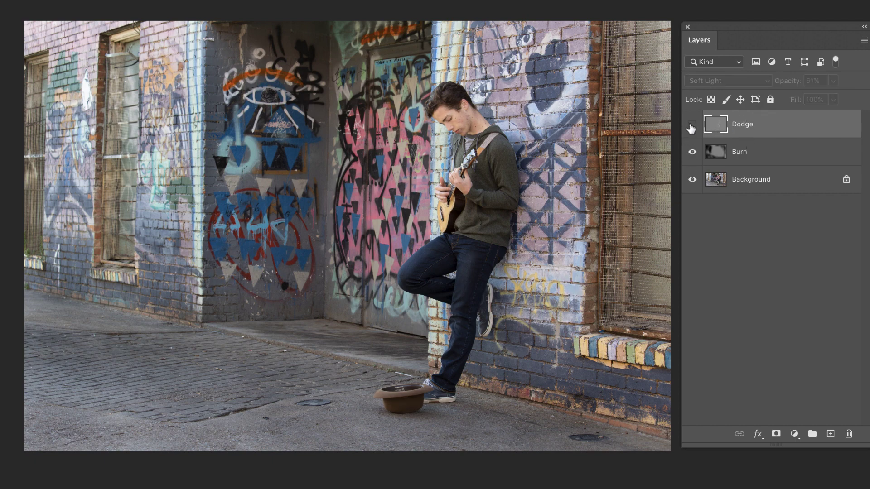
{"action": "left_click", "coordinate": [693, 124]}
{"action": "left_click", "coordinate": [692, 153]}
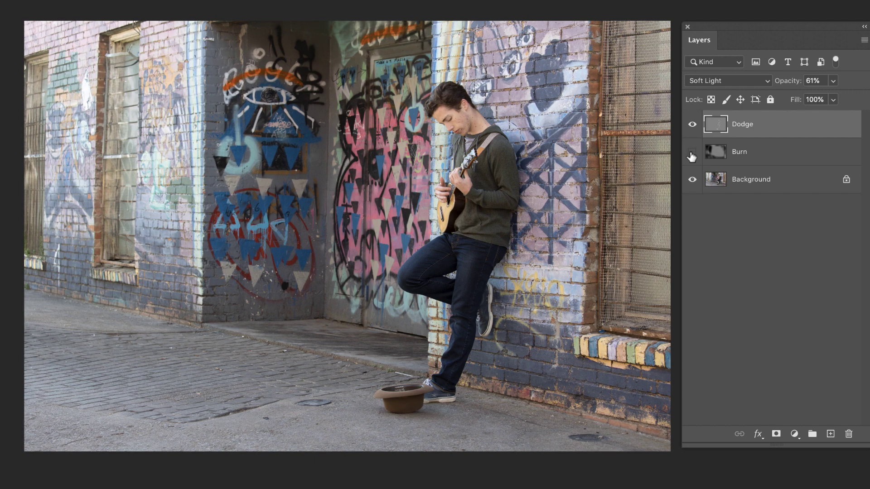
{"action": "left_click", "coordinate": [693, 153]}
{"action": "left_click", "coordinate": [693, 125]}
{"action": "left_click", "coordinate": [693, 125]}
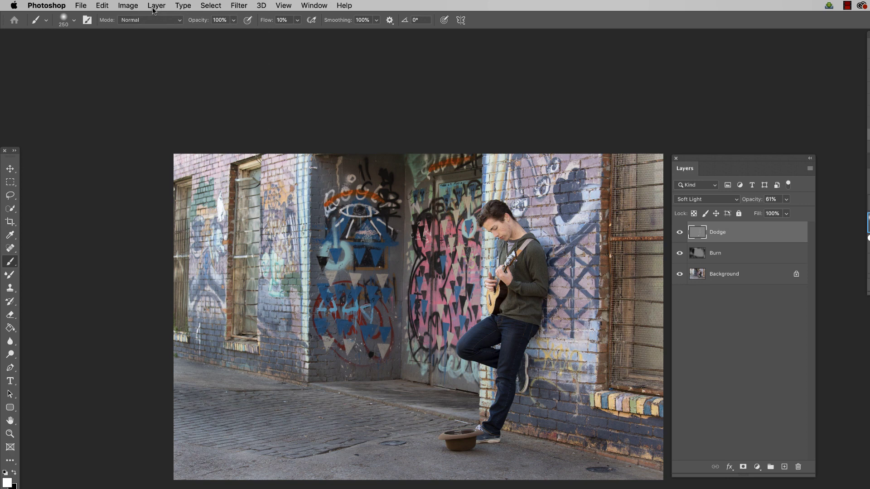
{"action": "left_click", "coordinate": [154, 6]}
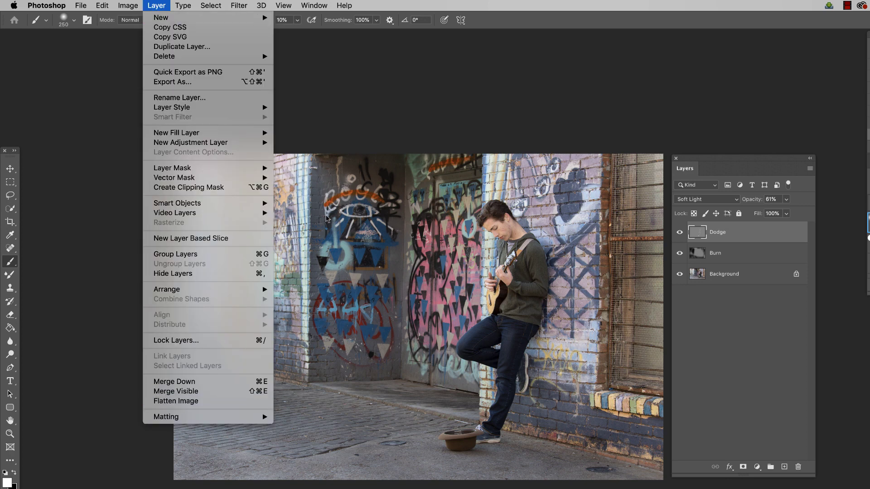
{"action": "left_click", "coordinate": [371, 112]}
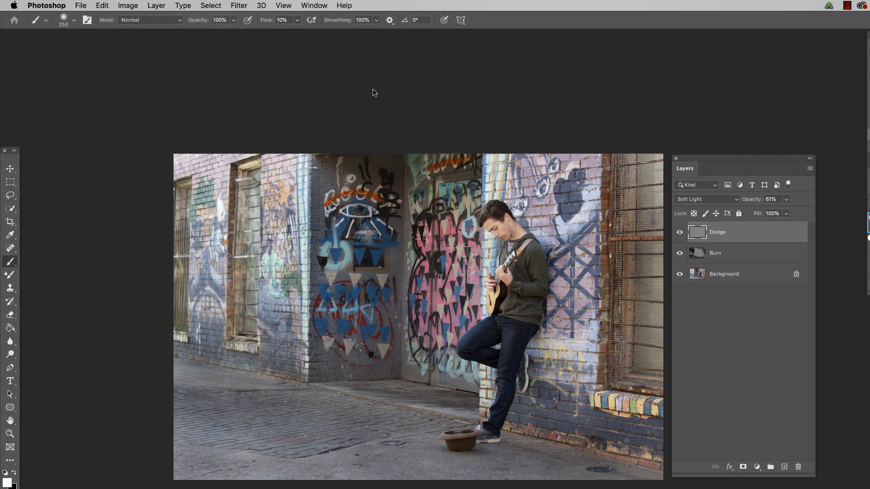